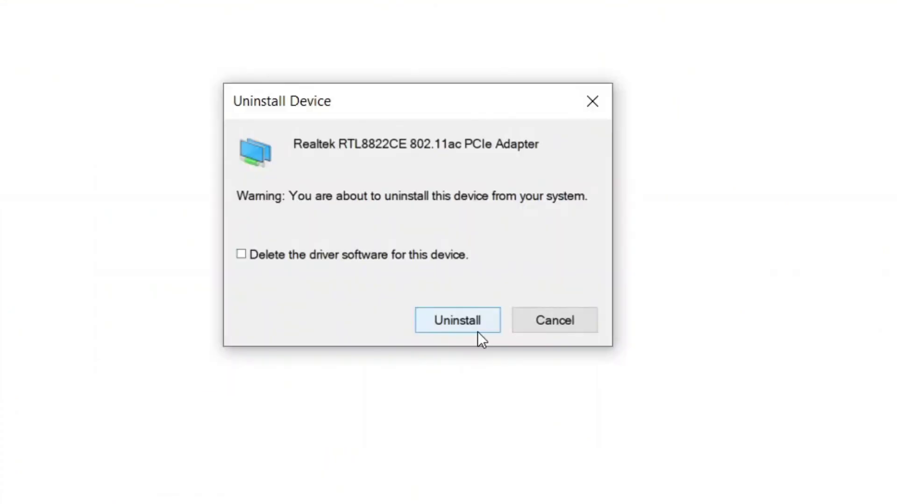
# - Confirm uninstalling the Realtek RTL8822CE wireless adapter
pyautogui.click(460, 322)
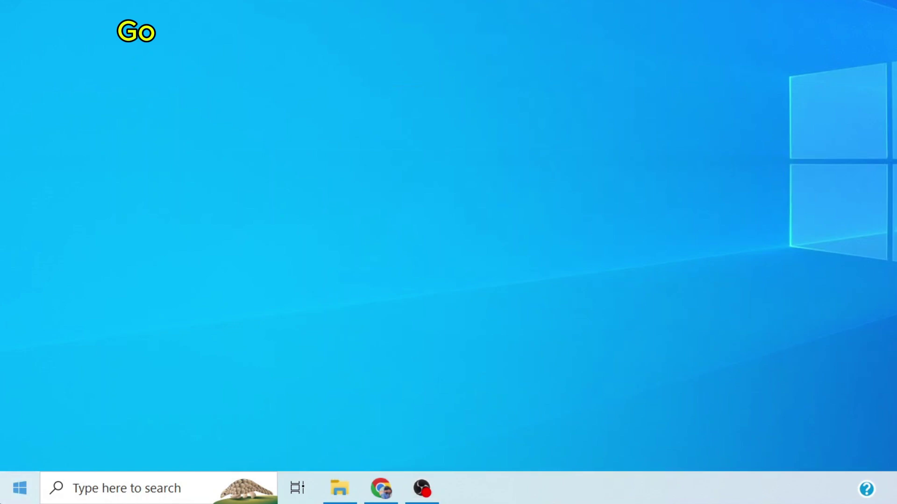
pyautogui.press('super')
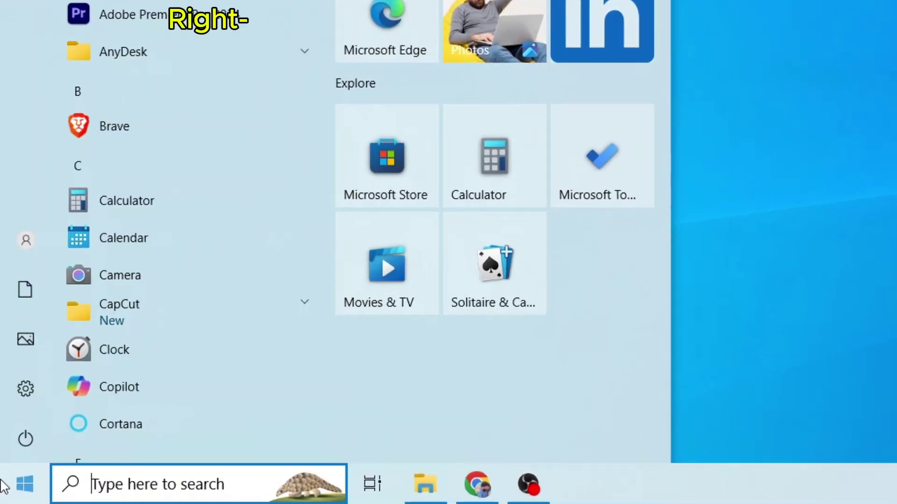
pyautogui.rightClick(6, 486)
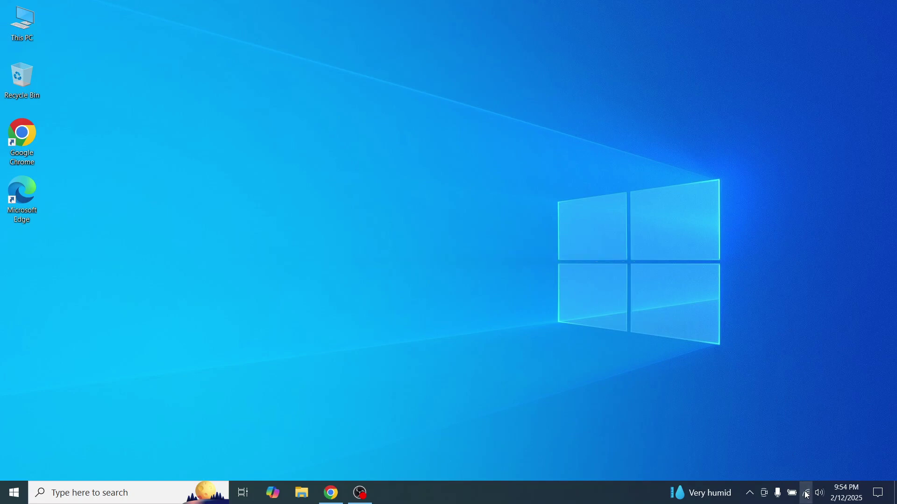
# - Switch the HOME_5G_S network profile from Public to Private, then close Settings
pyautogui.click(807, 494)
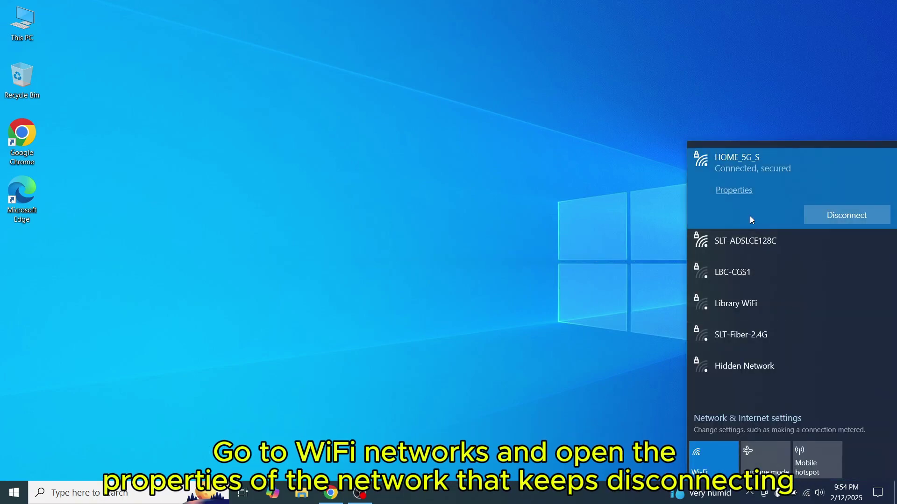
pyautogui.click(734, 190)
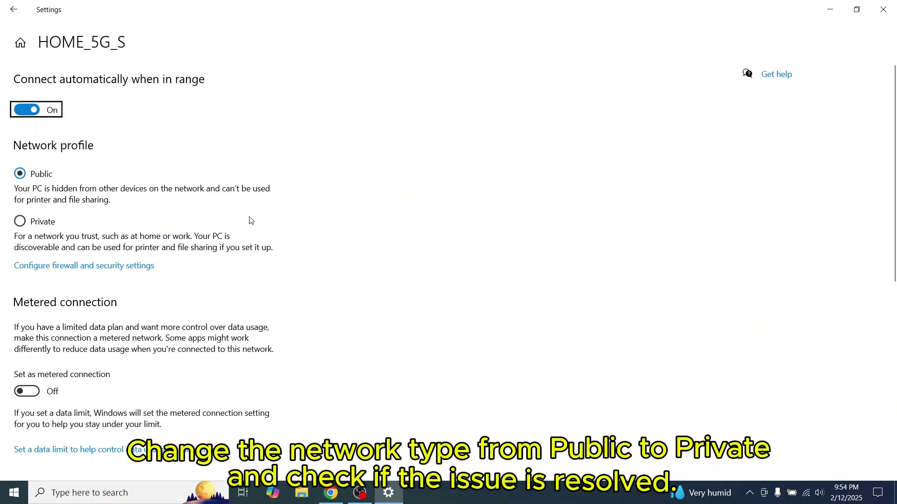
pyautogui.click(19, 229)
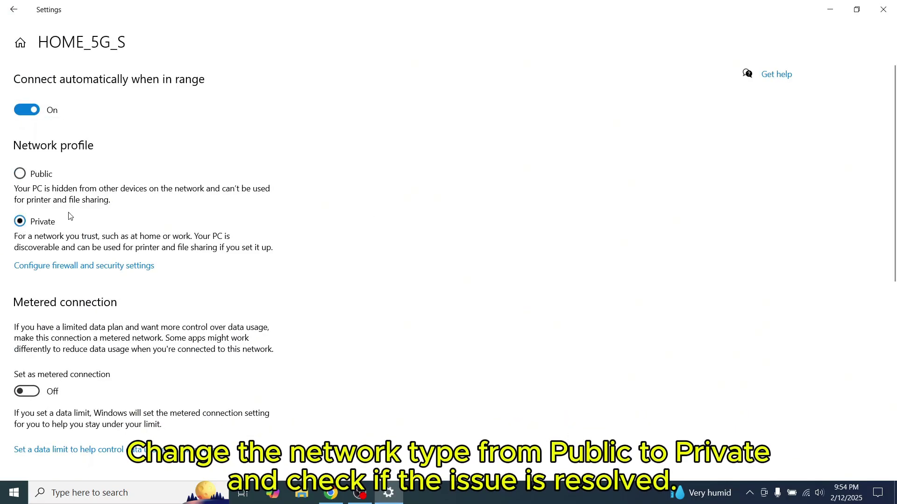
pyautogui.scroll(-5, 255, 239)
pyautogui.click(883, 9)
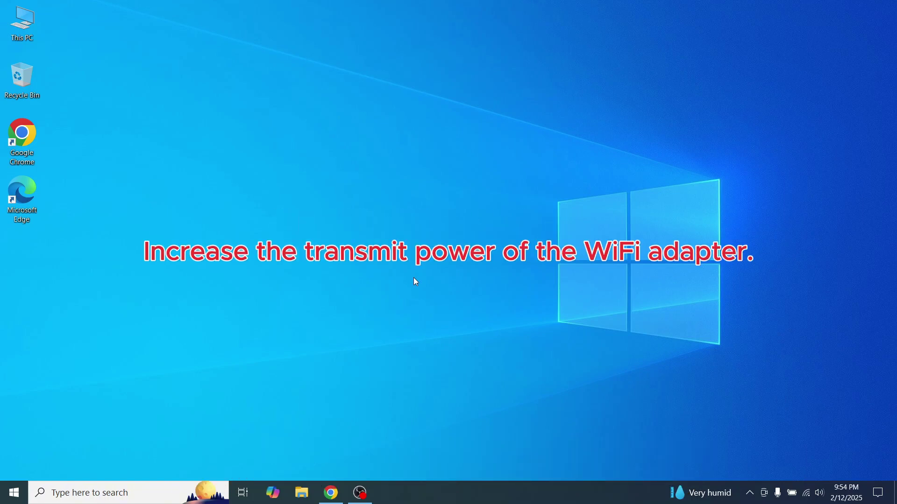
# - Open Network Connections (ncpa.cpl) and bring up the Wi-Fi connection's properties
pyautogui.press('super+r')
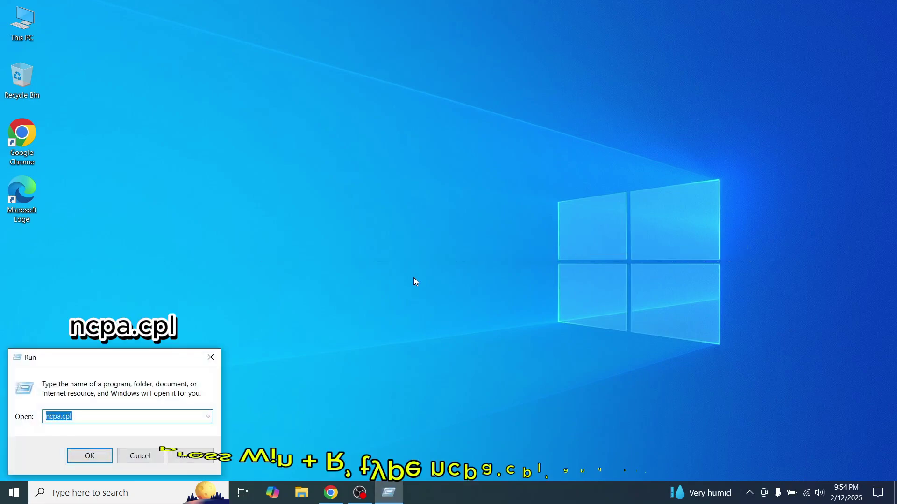
pyautogui.write('a')
pyautogui.press('BackSpace')
pyautogui.write('a')
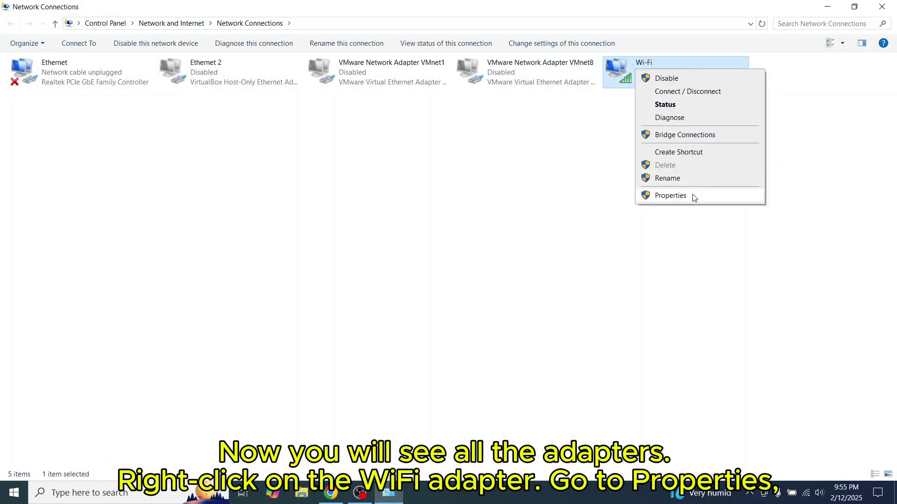
pyautogui.click(694, 196)
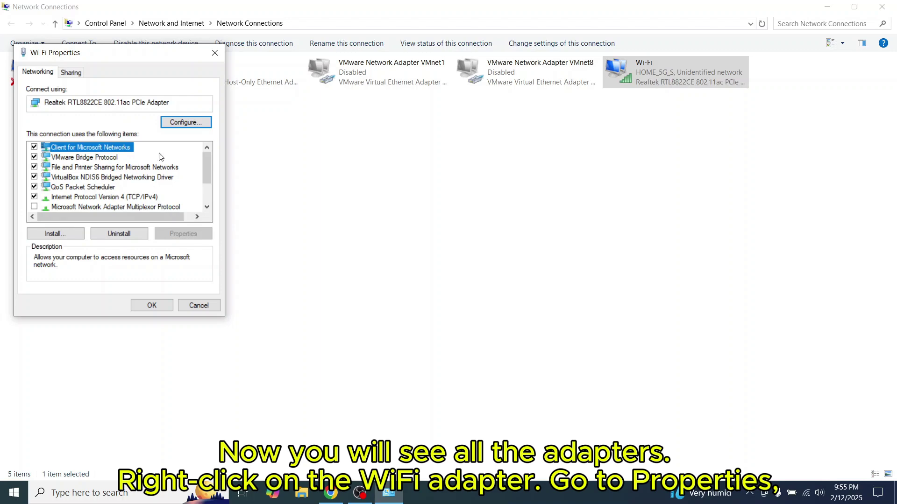
# - Set the Realtek adapter's Transmit power to 5. Highest and apply it with OK
pyautogui.click(186, 122)
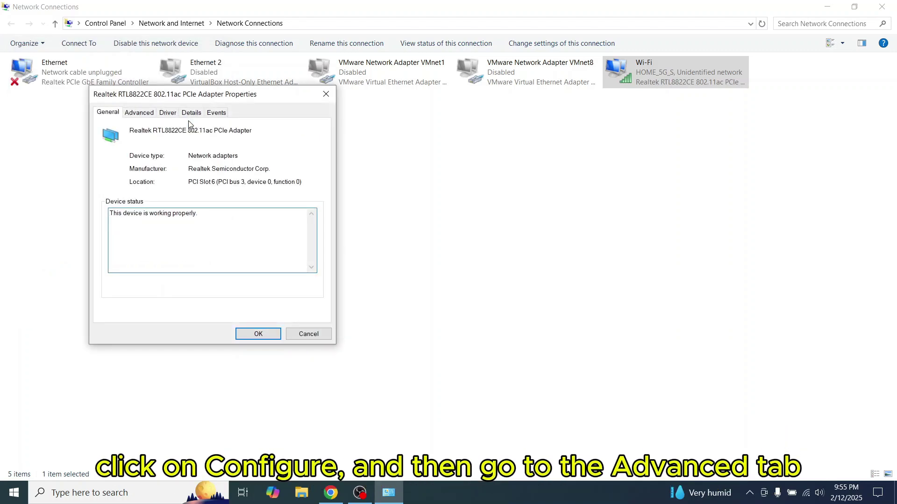
pyautogui.click(139, 113)
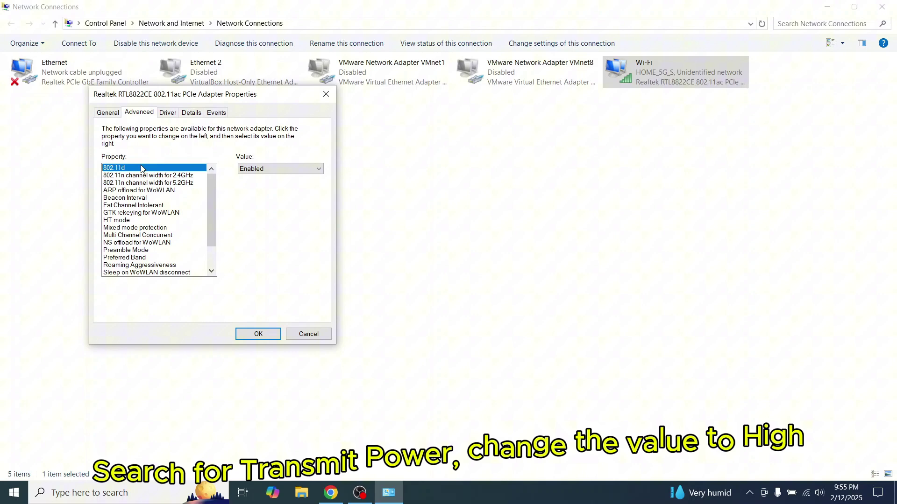
pyautogui.click(136, 179)
pyautogui.press('t')
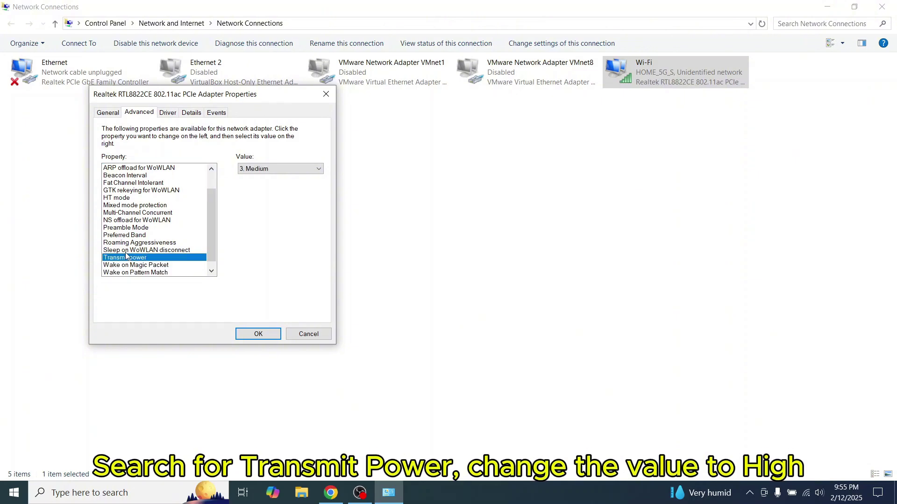
pyautogui.click(279, 169)
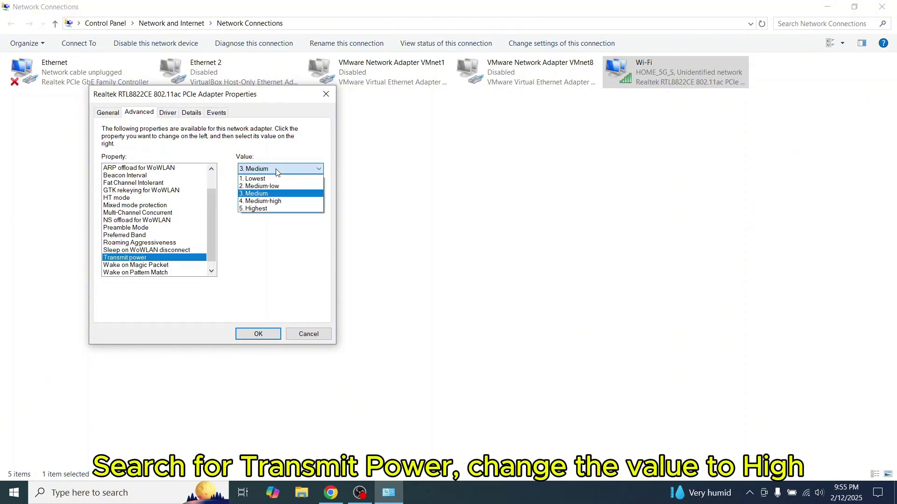
pyautogui.click(276, 210)
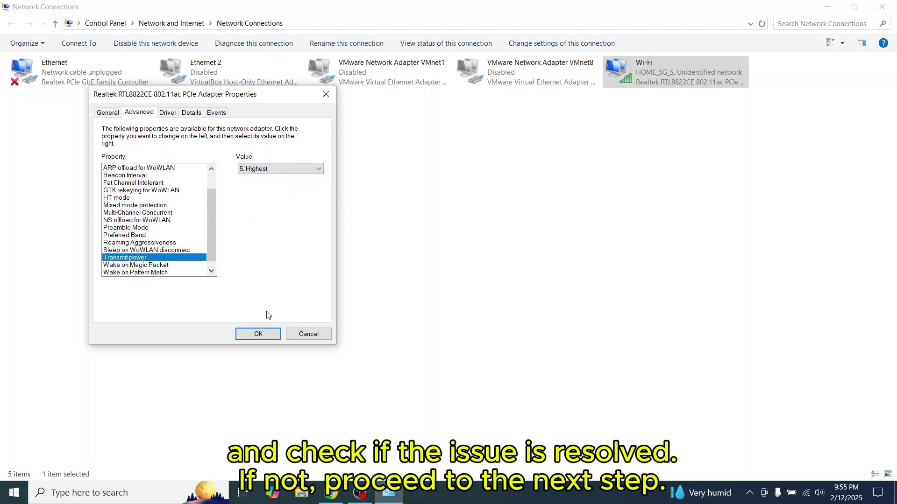
pyautogui.click(259, 334)
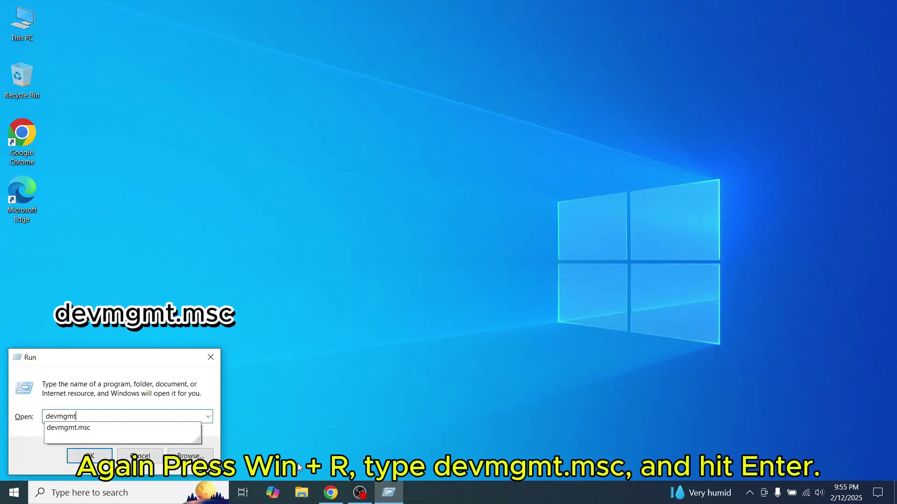
# - Run devmgmt.msc, expand Network adapters, and select the Realtek RTL8822CE adapter
pyautogui.write('sc')
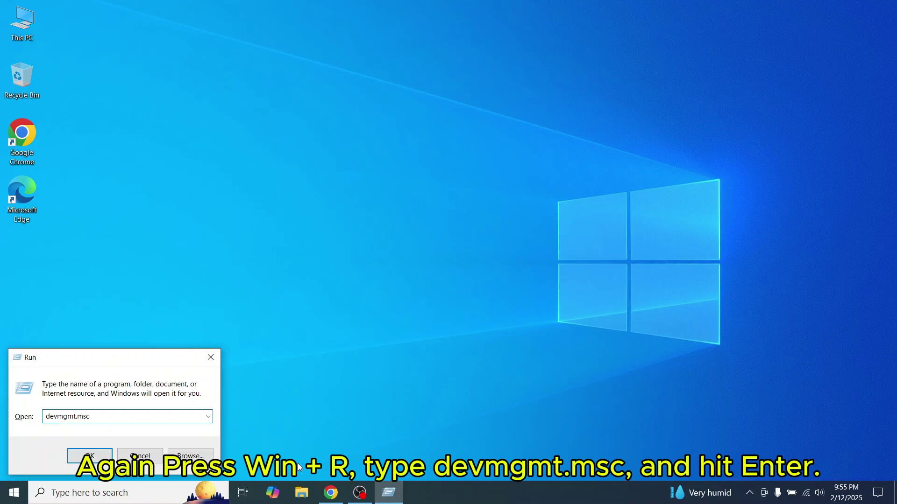
pyautogui.press('Return')
pyautogui.click(18, 219)
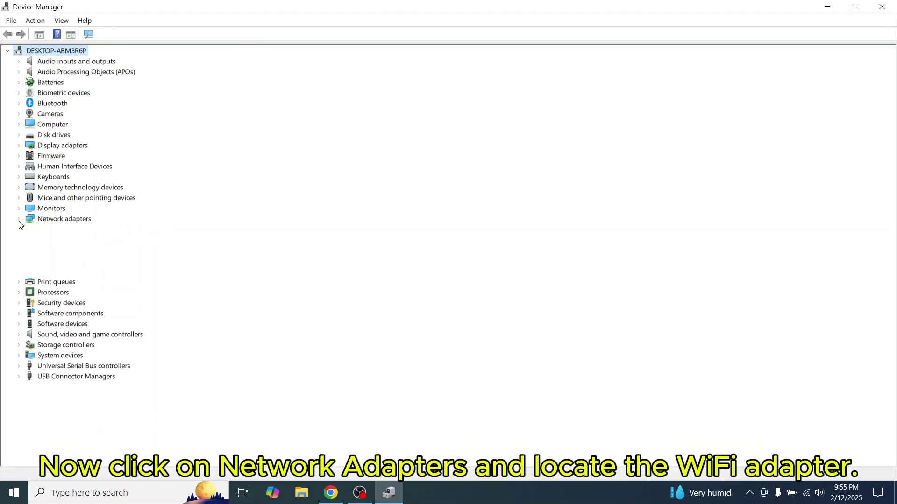
pyautogui.click(111, 240)
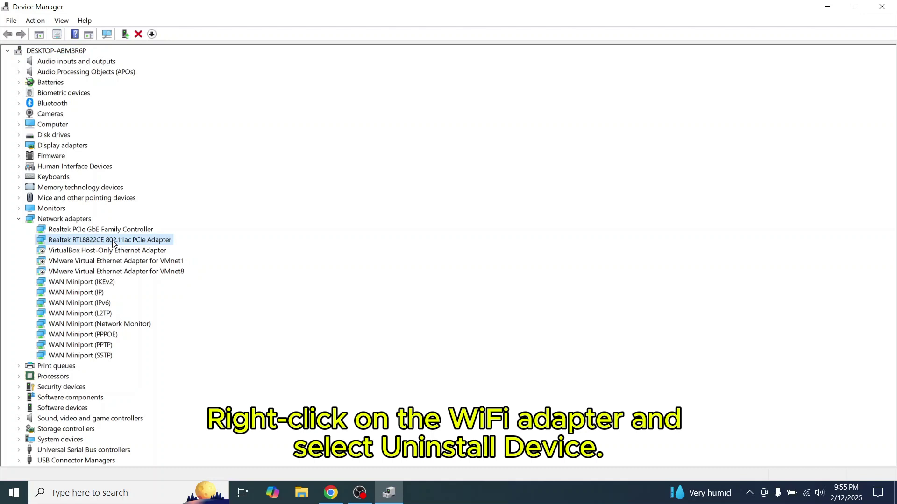
# - Uninstall the Realtek RTL8822CE adapter, keeping its driver, then scan for hardware changes to reinstall it
pyautogui.rightClick(112, 240)
pyautogui.click(189, 274)
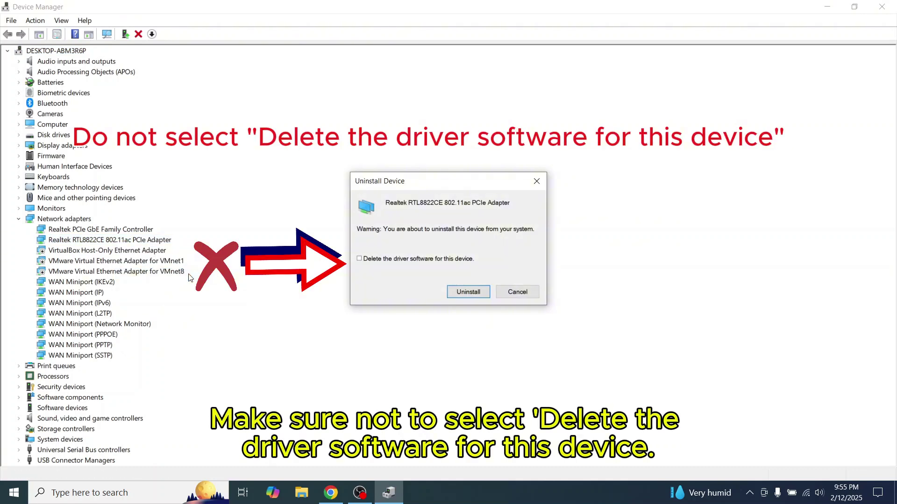
pyautogui.click(470, 293)
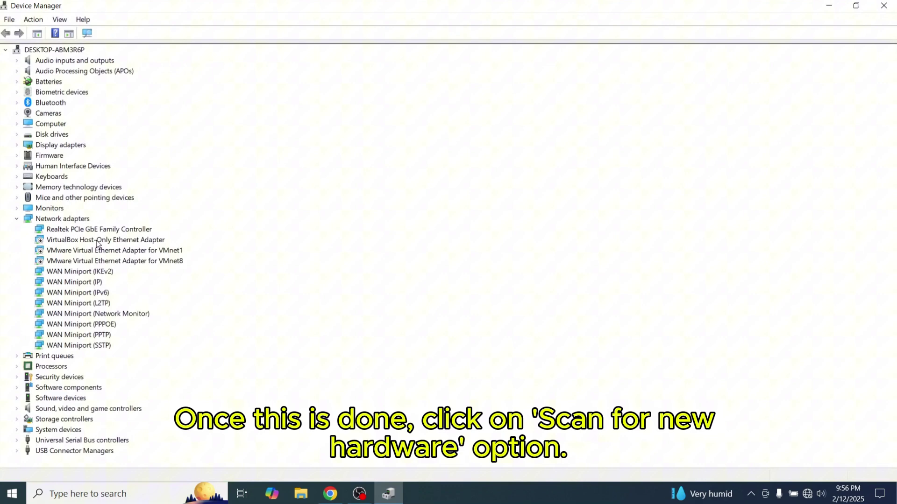
pyautogui.click(97, 241)
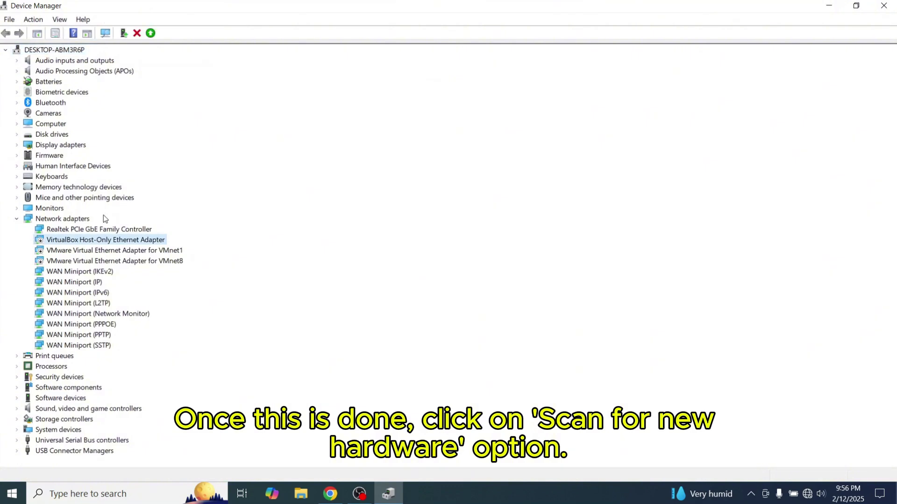
pyautogui.click(105, 33)
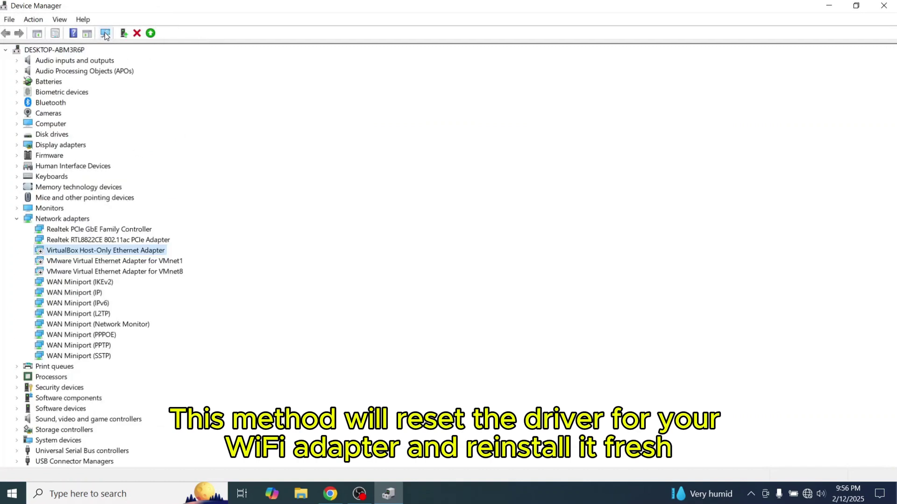
# - Reconnect to HOME_5G_S by entering the network security key
pyautogui.click(808, 496)
pyautogui.click(752, 151)
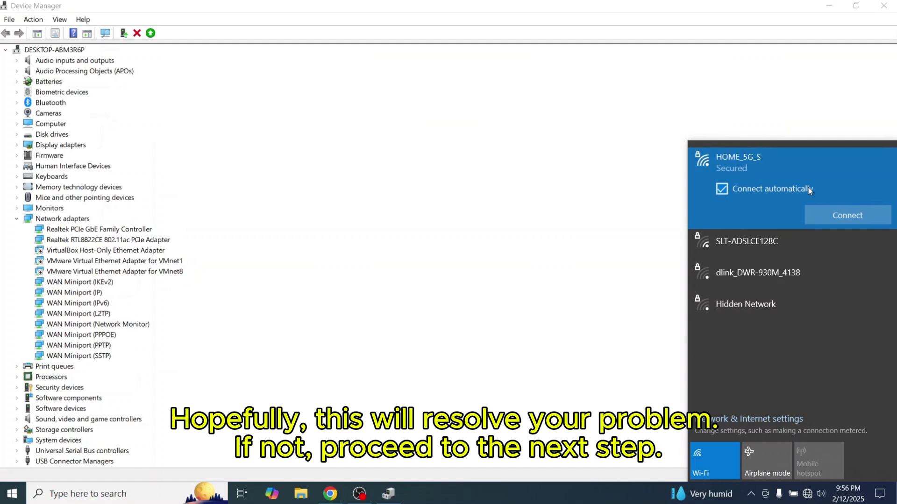
pyautogui.click(850, 215)
pyautogui.write('••••••••••')
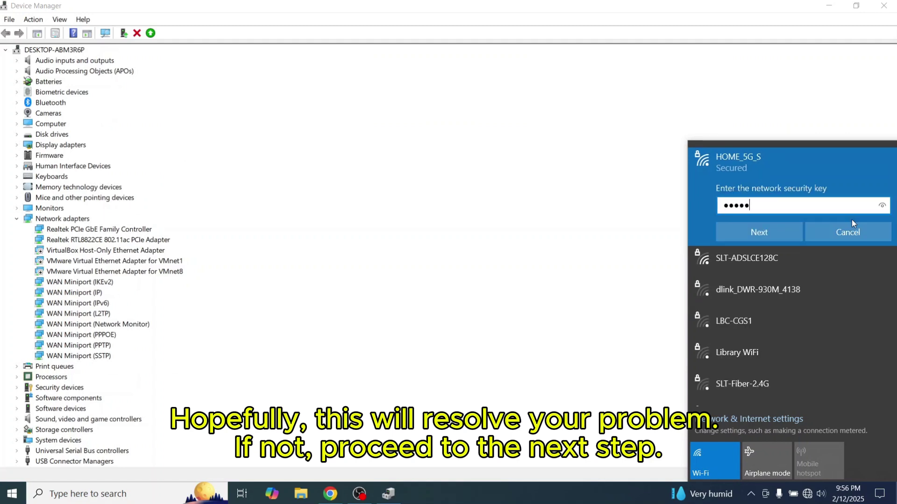
pyautogui.press('Return')
pyautogui.press('Return')
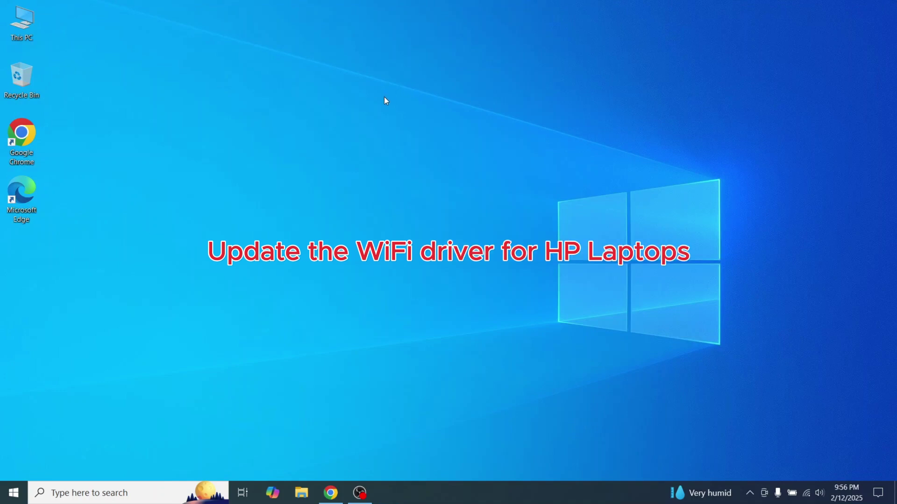
# - Search Chrome for HP Support Assistant and download its installer from support.hp.com
pyautogui.click(330, 493)
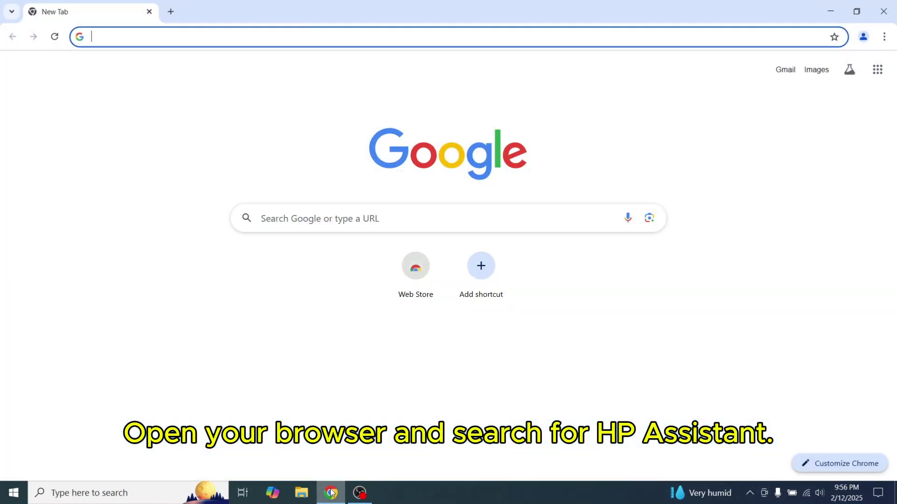
pyautogui.write('HP Asis')
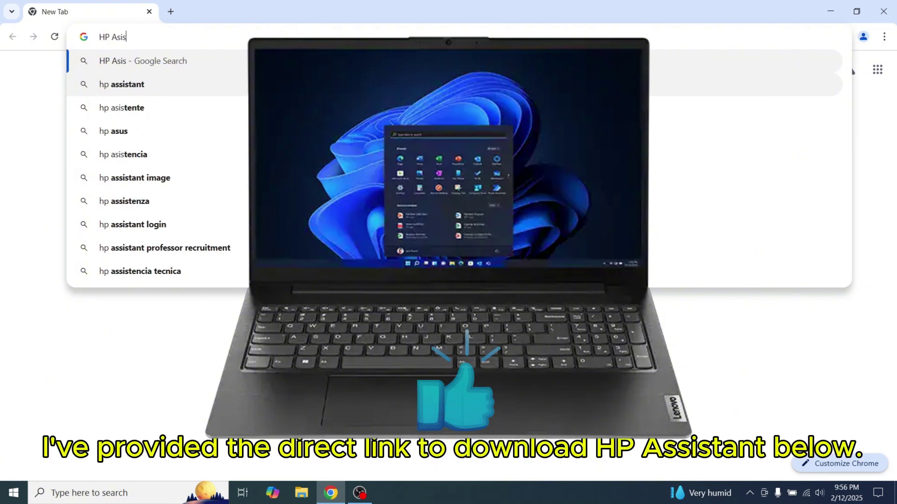
pyautogui.click(356, 85)
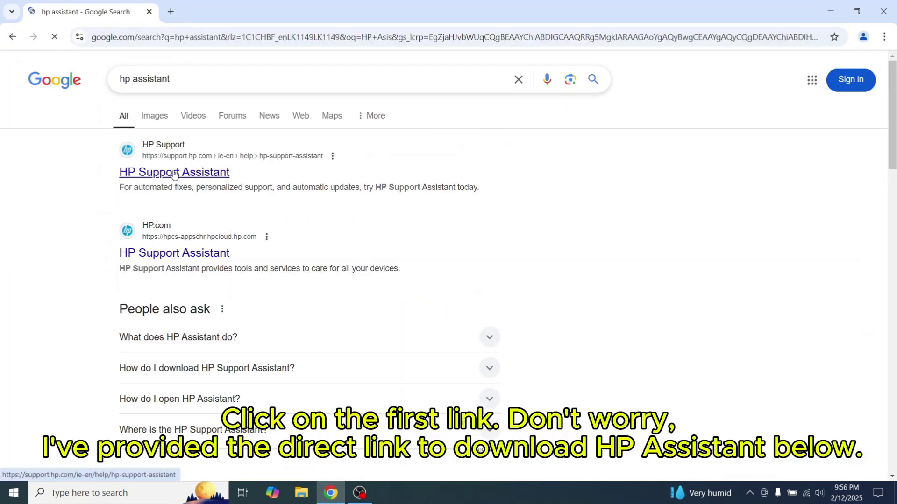
pyautogui.click(176, 172)
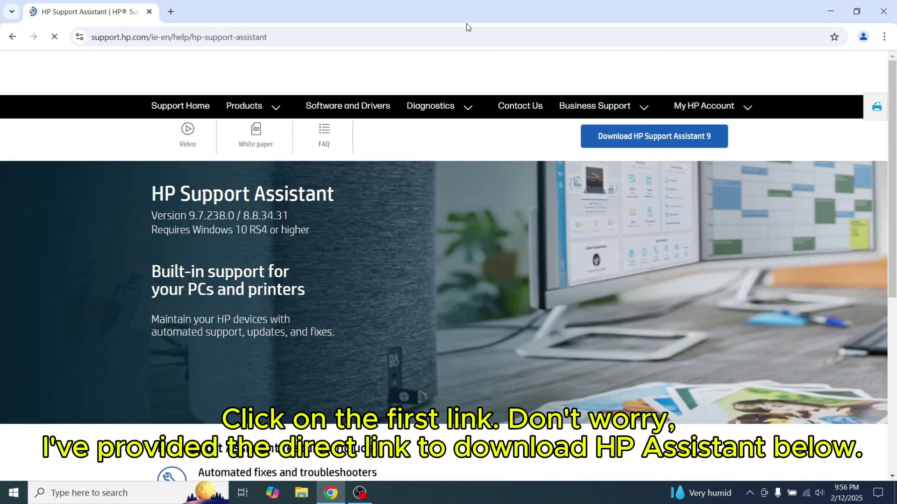
pyautogui.click(661, 137)
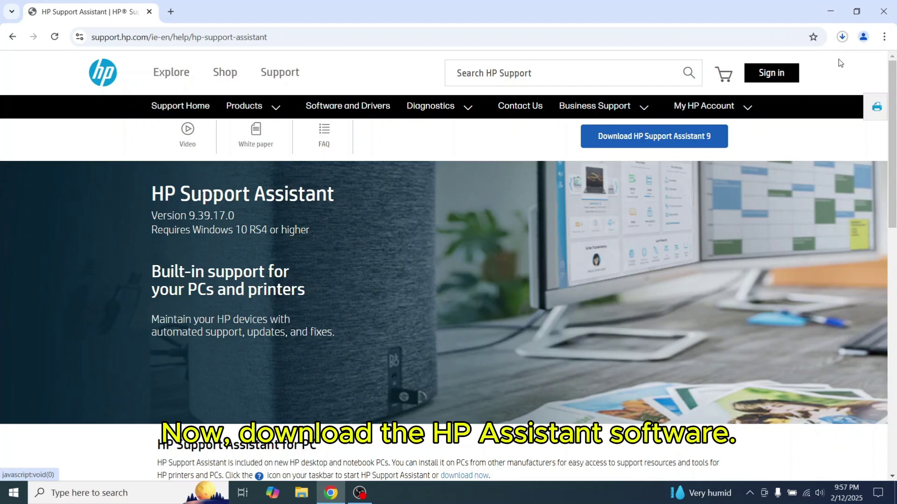
pyautogui.click(842, 37)
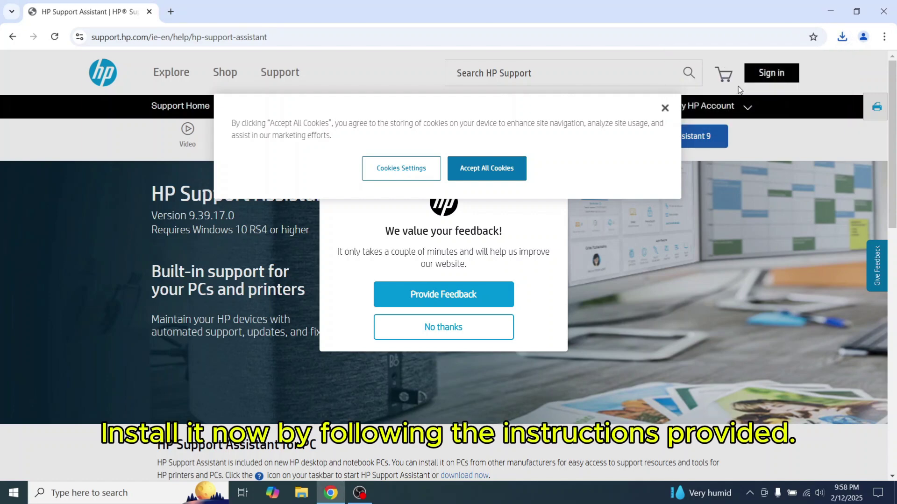
# - Dismiss the feedback prompt, accept the license, install, and launch HP Support Assistant from the desktop
pyautogui.click(400, 333)
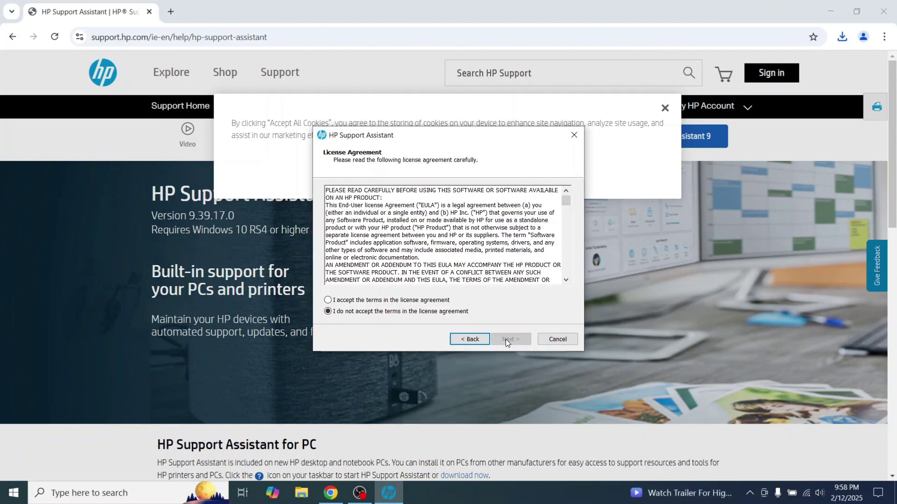
pyautogui.click(347, 300)
pyautogui.click(509, 339)
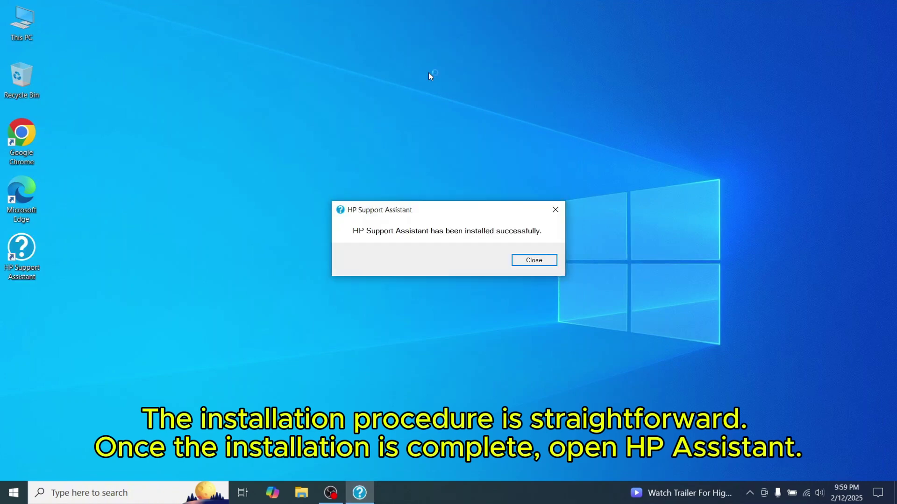
pyautogui.click(541, 263)
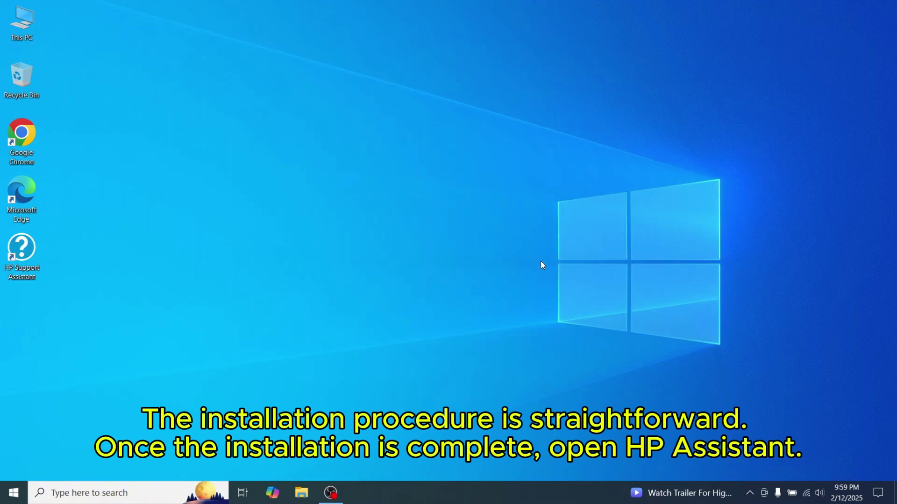
pyautogui.doubleClick(25, 249)
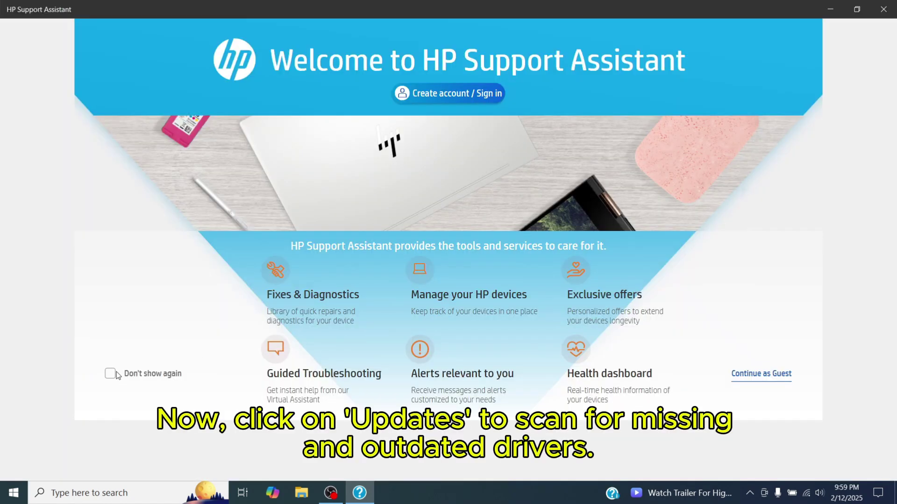
# - Continue as guest, select all three Realtek driver updates, choose Download & install, and close the progress window
pyautogui.click(772, 373)
pyautogui.click(225, 268)
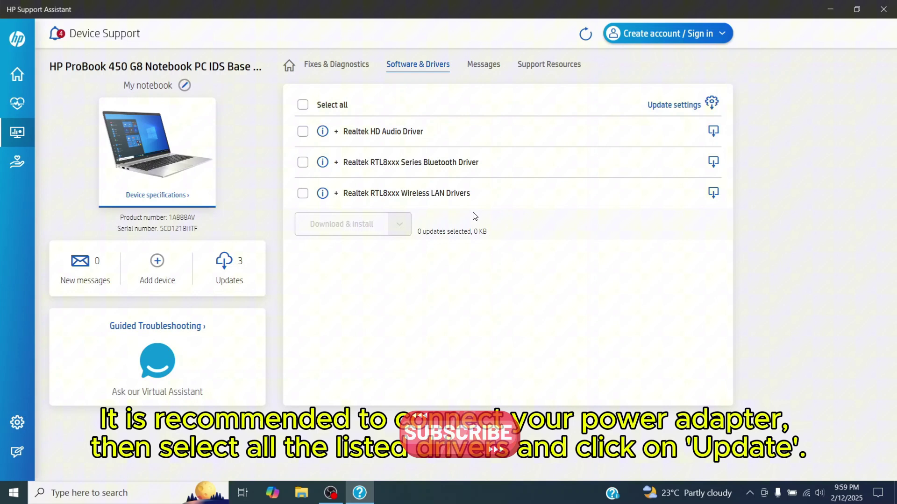
pyautogui.click(303, 193)
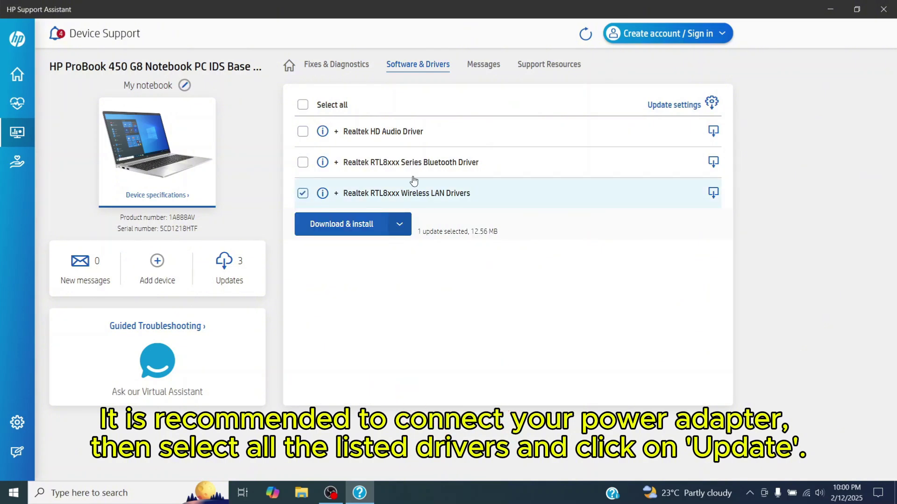
pyautogui.click(302, 105)
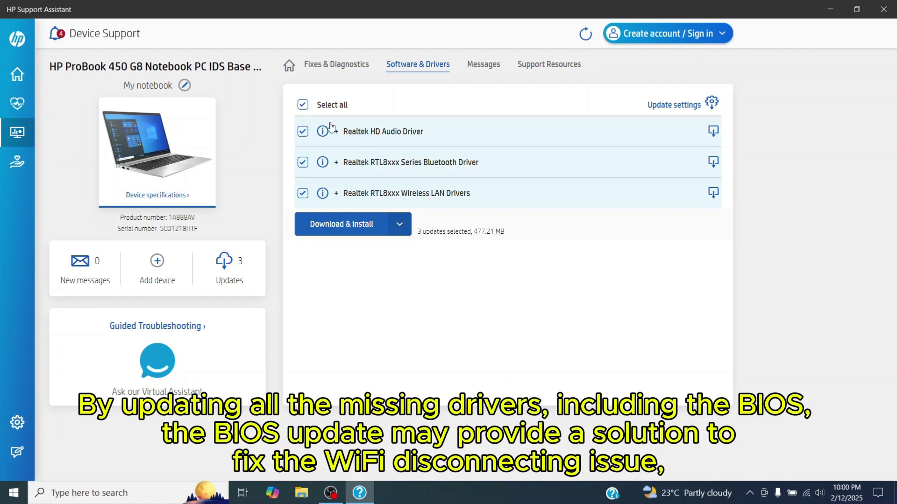
pyautogui.click(400, 225)
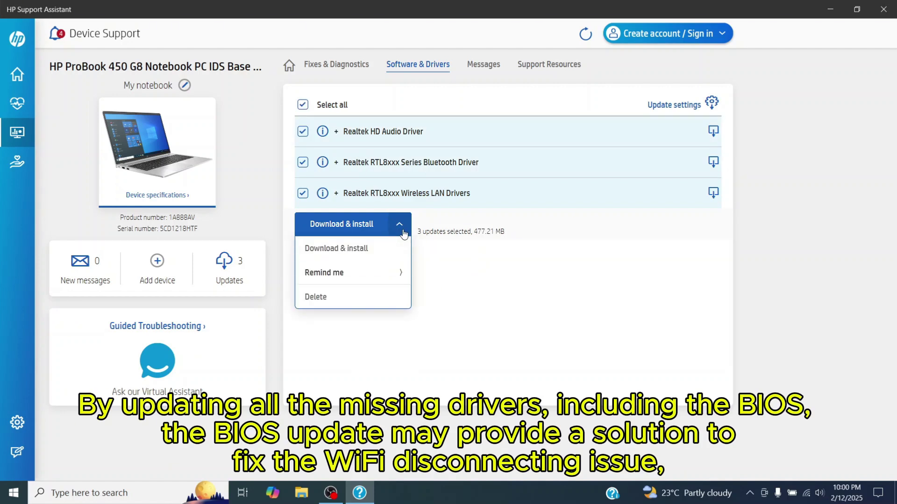
pyautogui.click(350, 251)
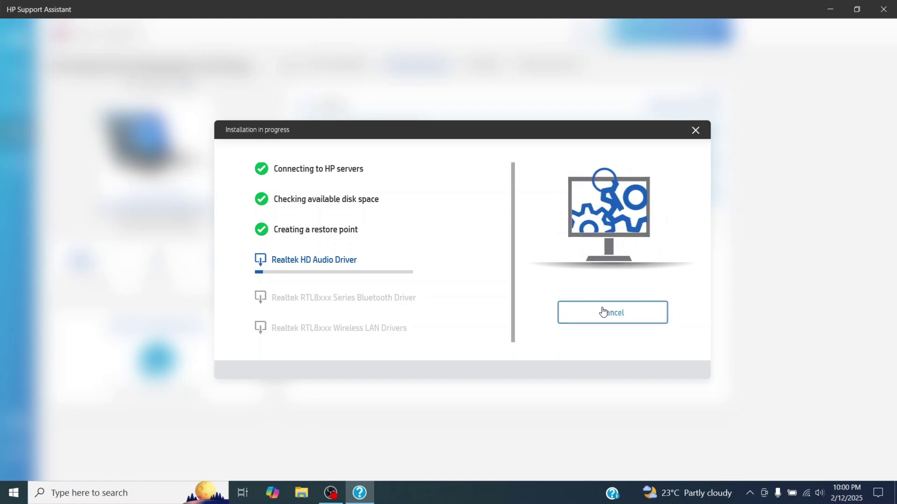
pyautogui.click(695, 131)
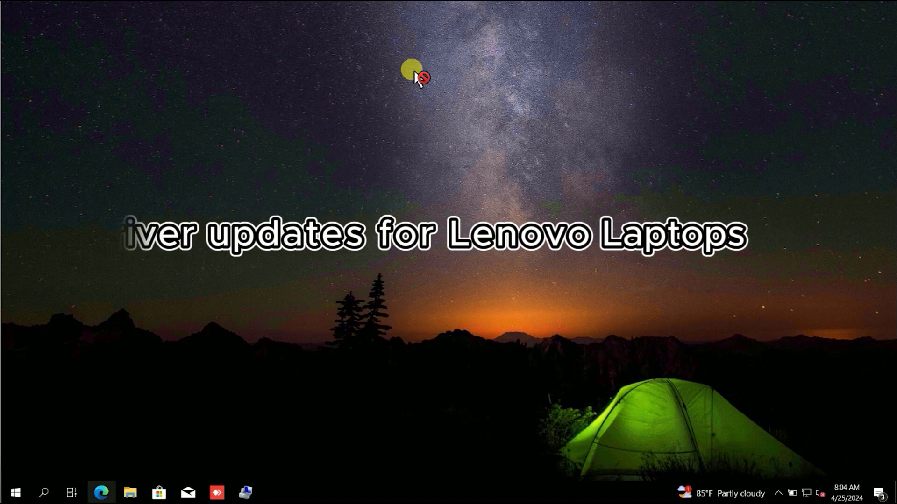
# - Search Chrome for 'lenovo drivers update utility' and advance System Update 5.08.02.25 setup to the license
pyautogui.click(44, 493)
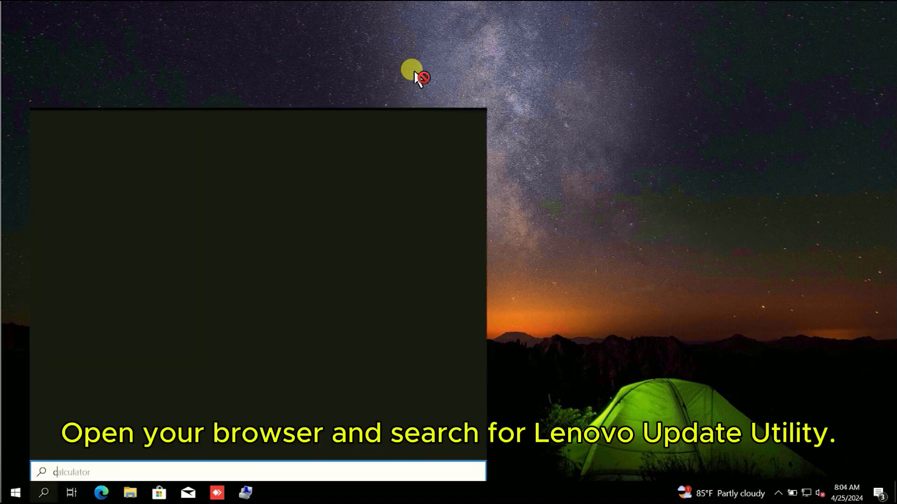
pyautogui.write('ch')
pyautogui.press('Return')
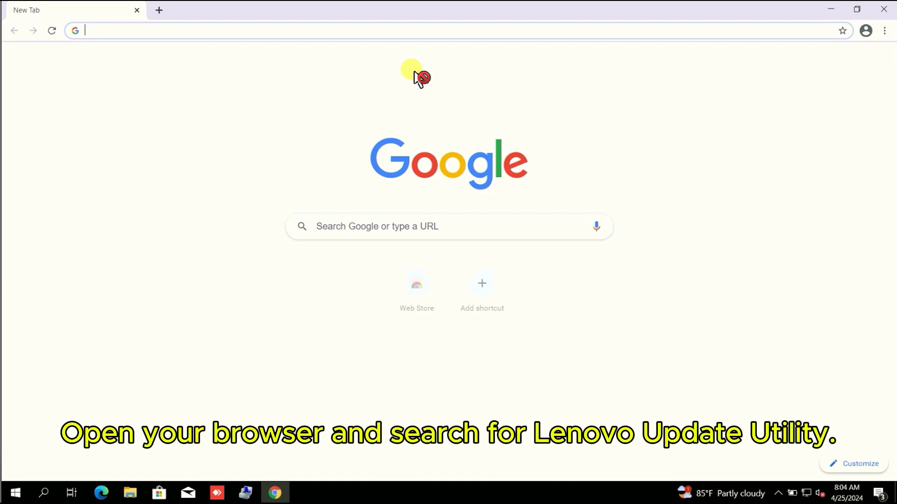
pyautogui.write('lenovo drivers update utility')
pyautogui.press('Return')
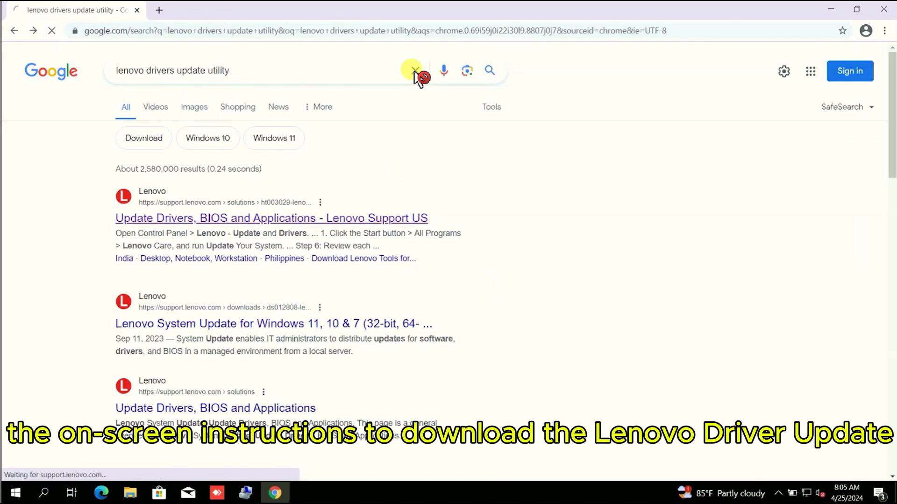
pyautogui.scroll(-7, 421, 77)
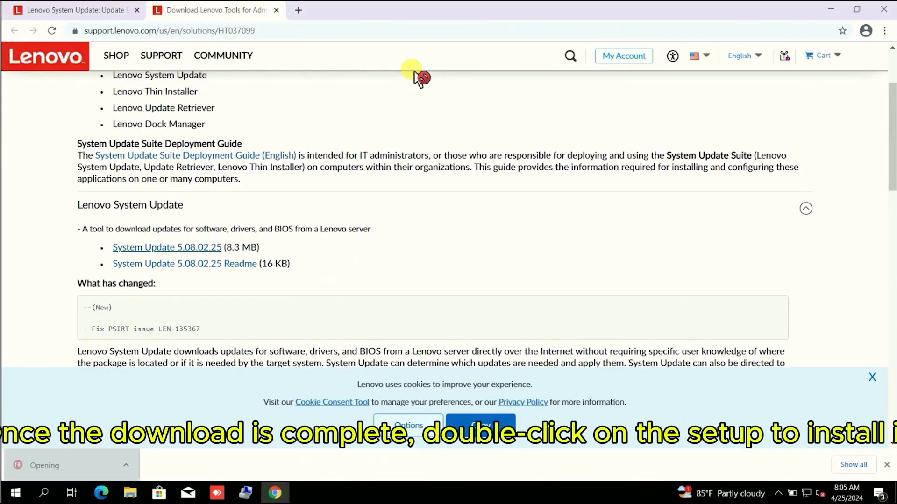
pyautogui.press('Return')
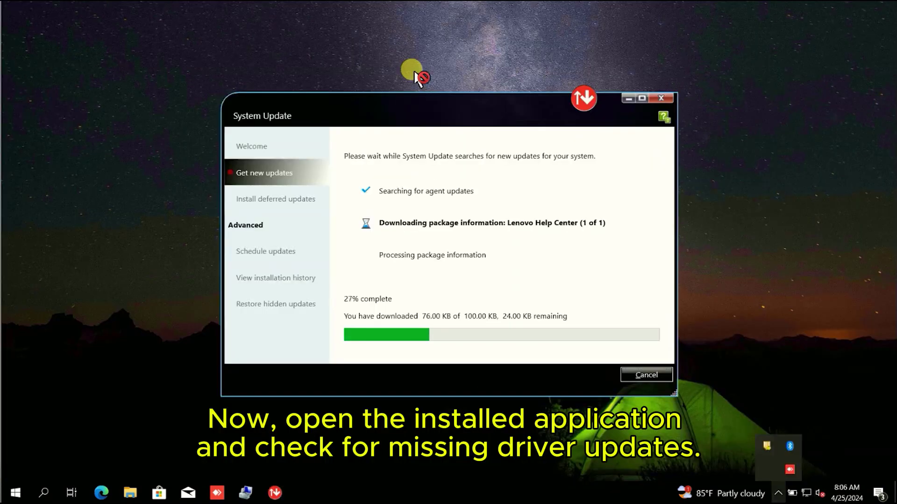
# - Launch Lenovo System Update, select all 12 recommended updates, and start downloading them, accepting the restart warning
pyautogui.press('super+Down')
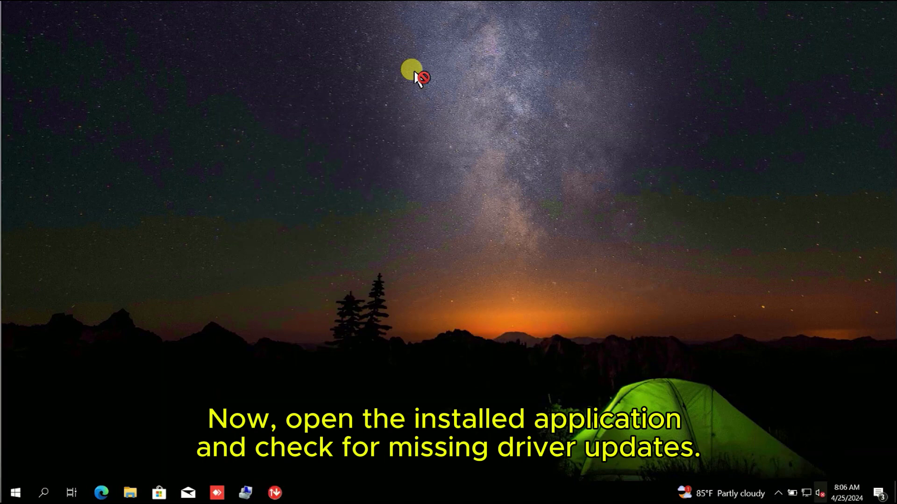
pyautogui.press('super+s')
pyautogui.write('lenovo')
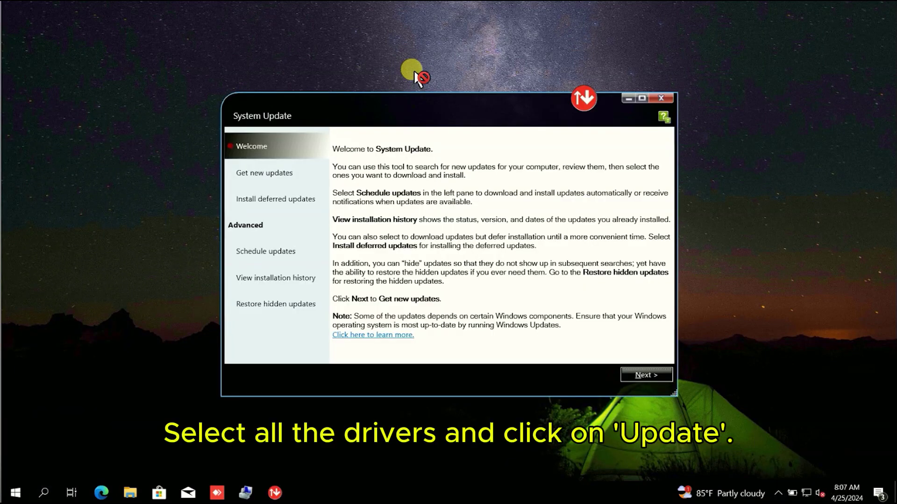
pyautogui.press('Return')
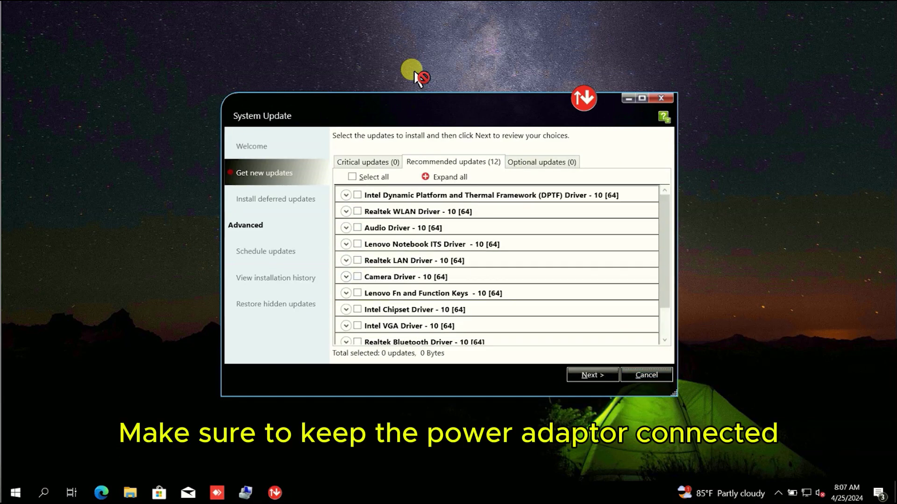
pyautogui.press('Tab')
pyautogui.press('space')
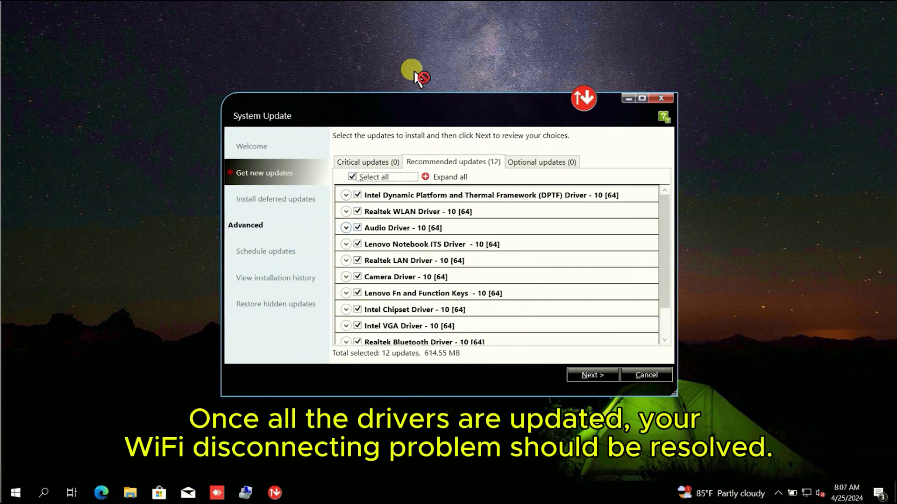
pyautogui.press('Return')
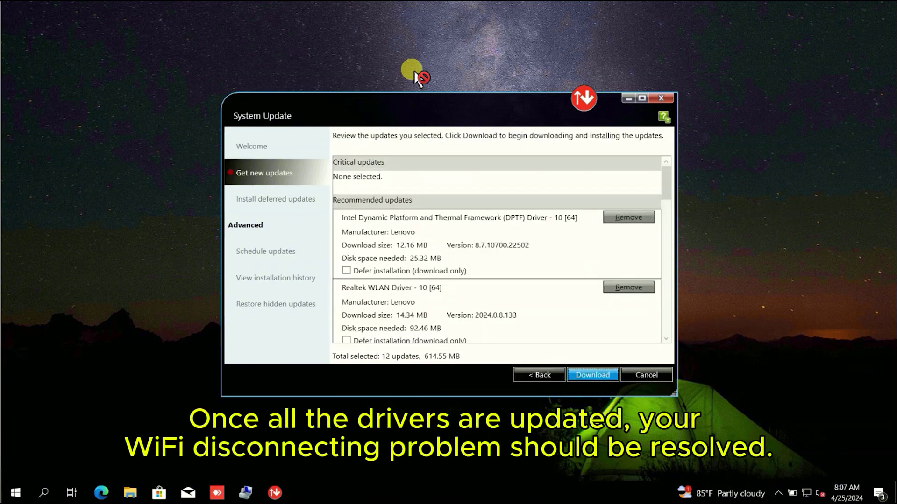
pyautogui.press('Return')
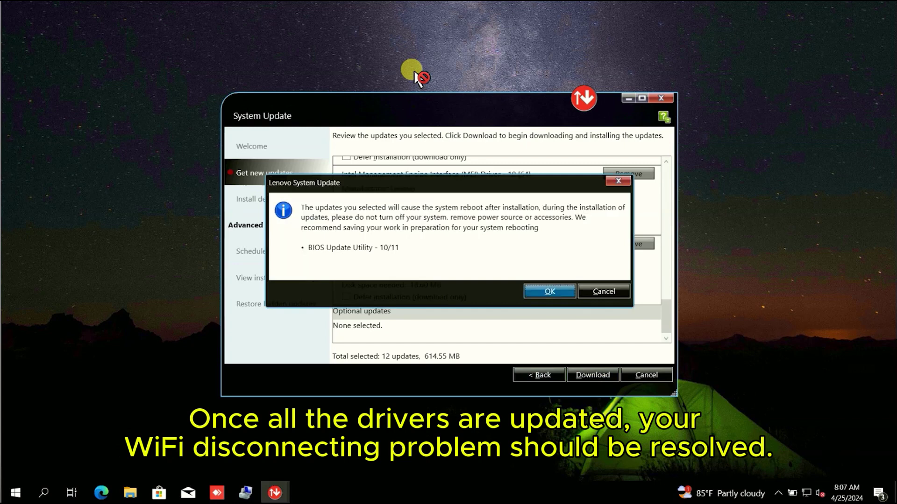
pyautogui.press('Return')
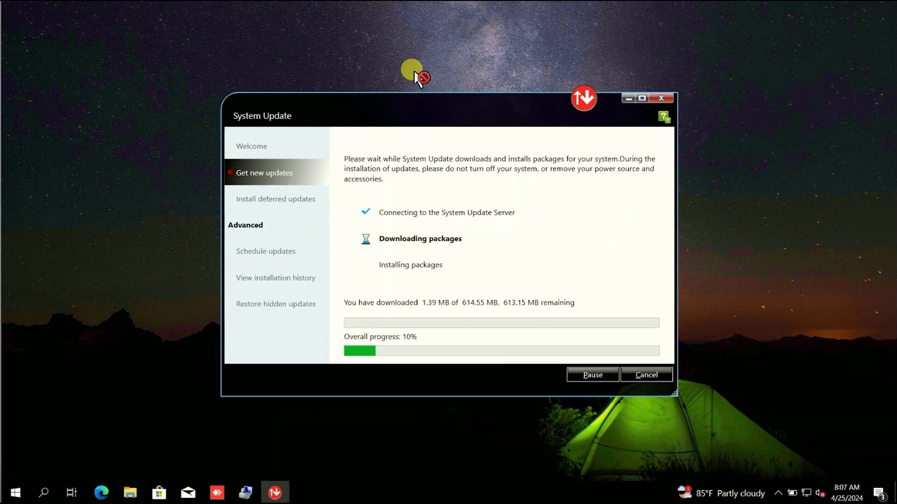